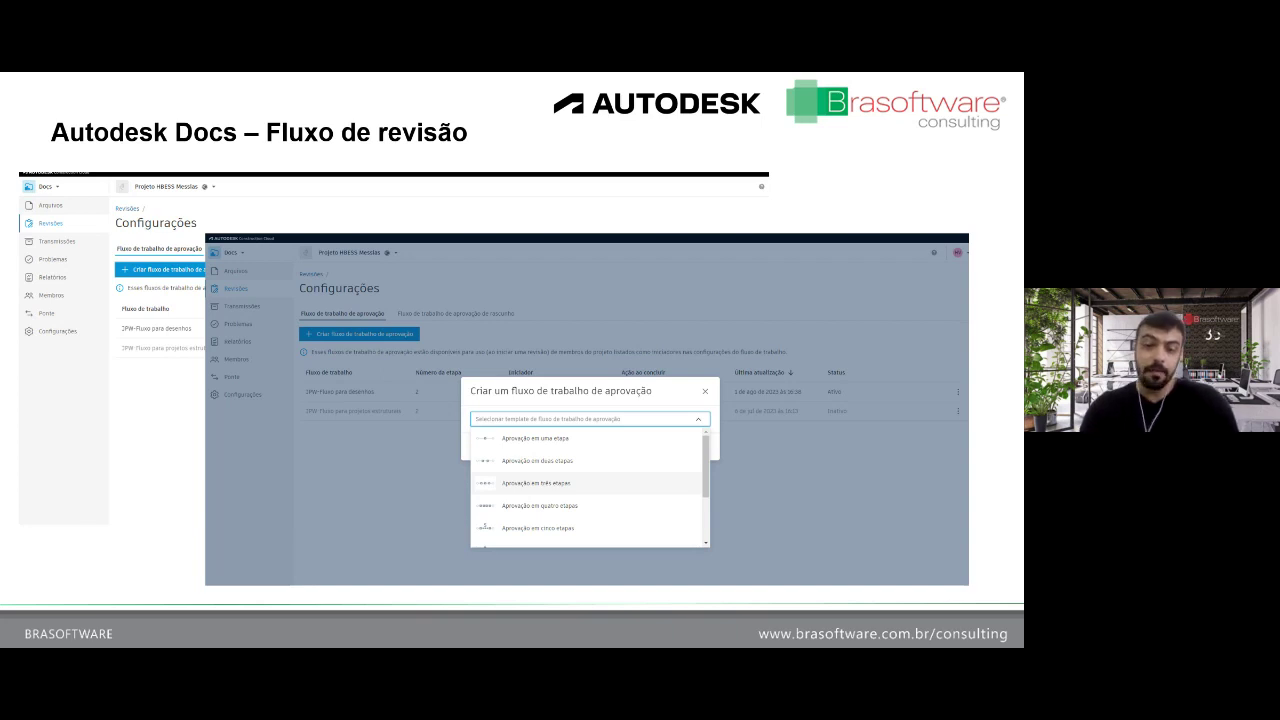
- Switch to Autodesk Docs and view the subfolders of the 4 - PROJETOS EXECUTIVOS project folder
key("Right")
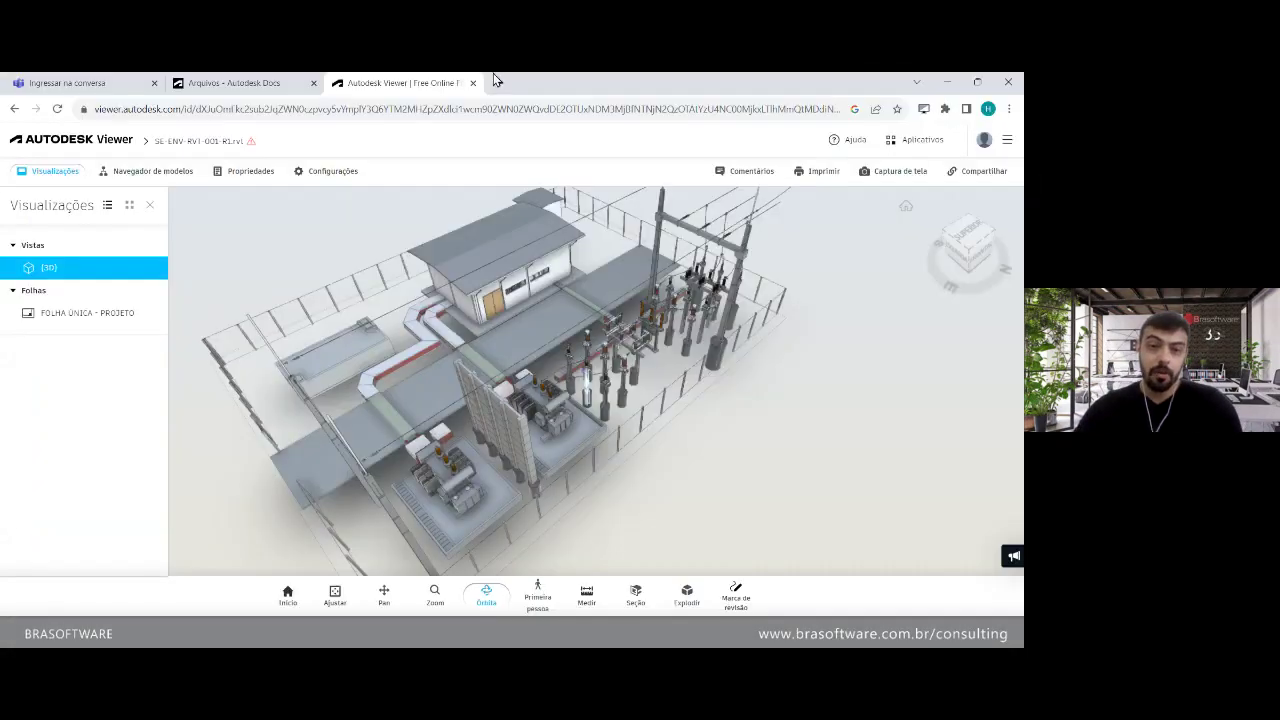
left_click(253, 88)
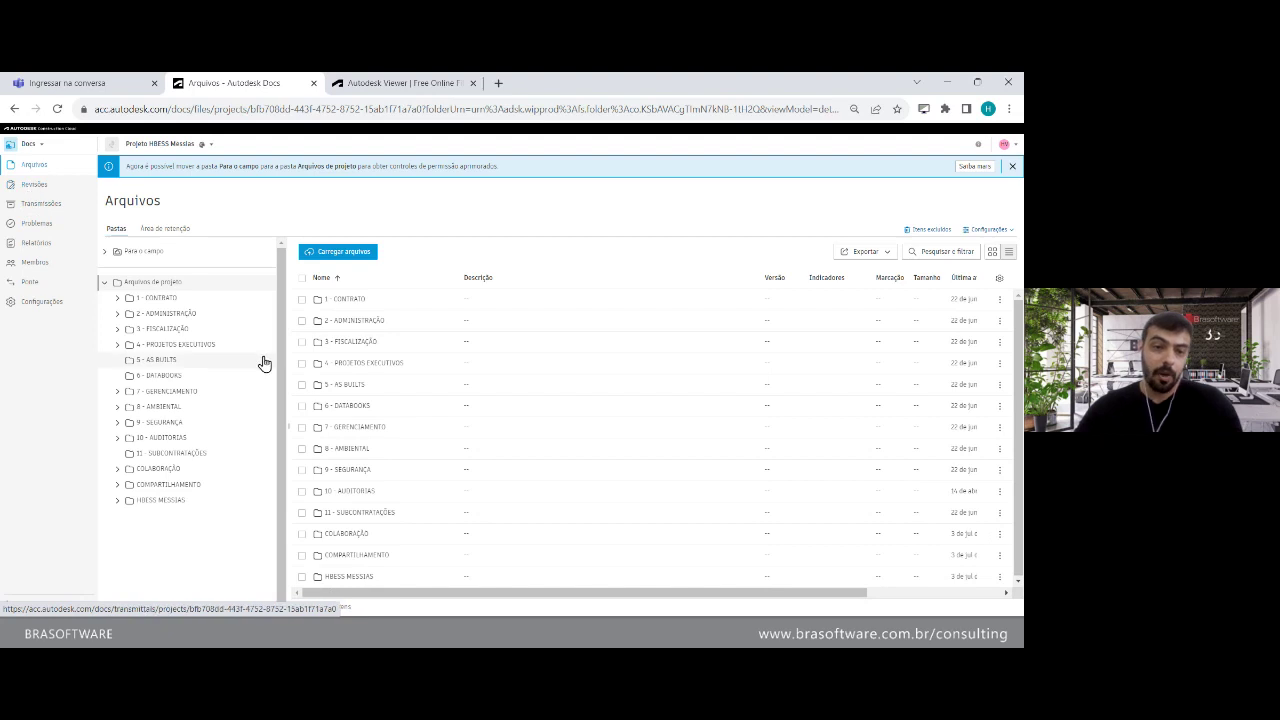
left_click(118, 346)
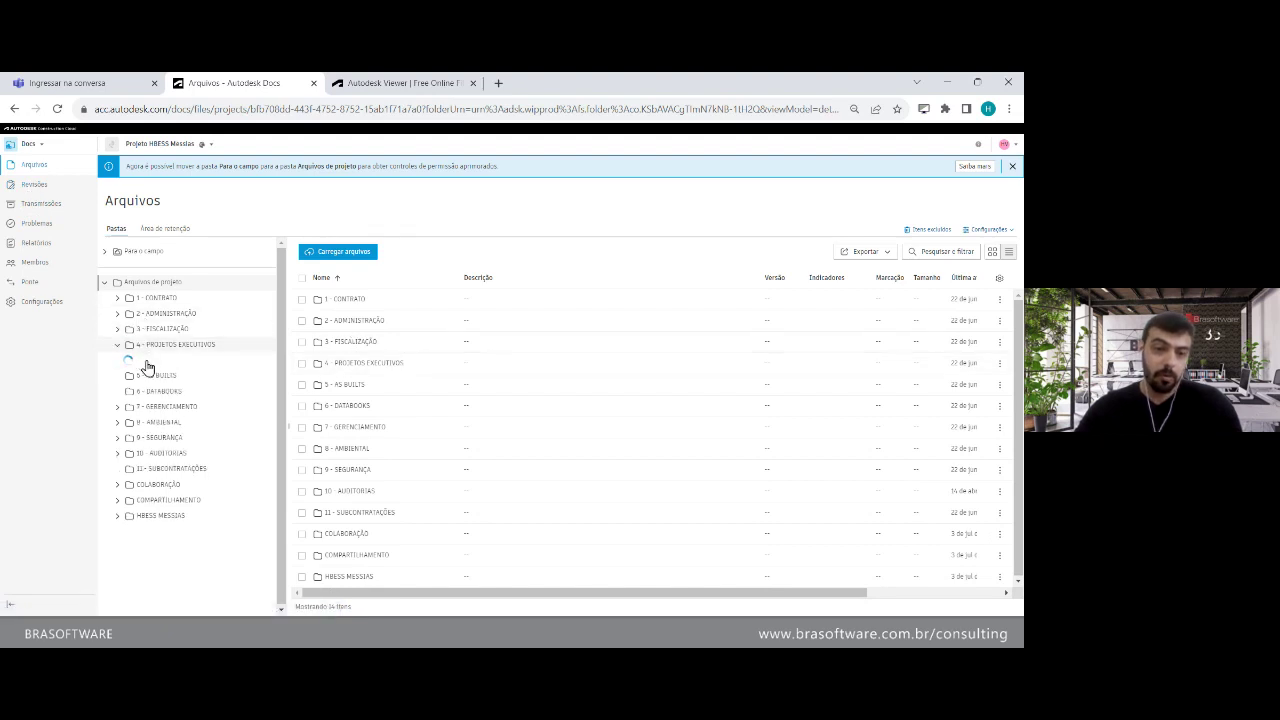
scroll(180, 487, "down", 1)
scroll(190, 330, "up", 1)
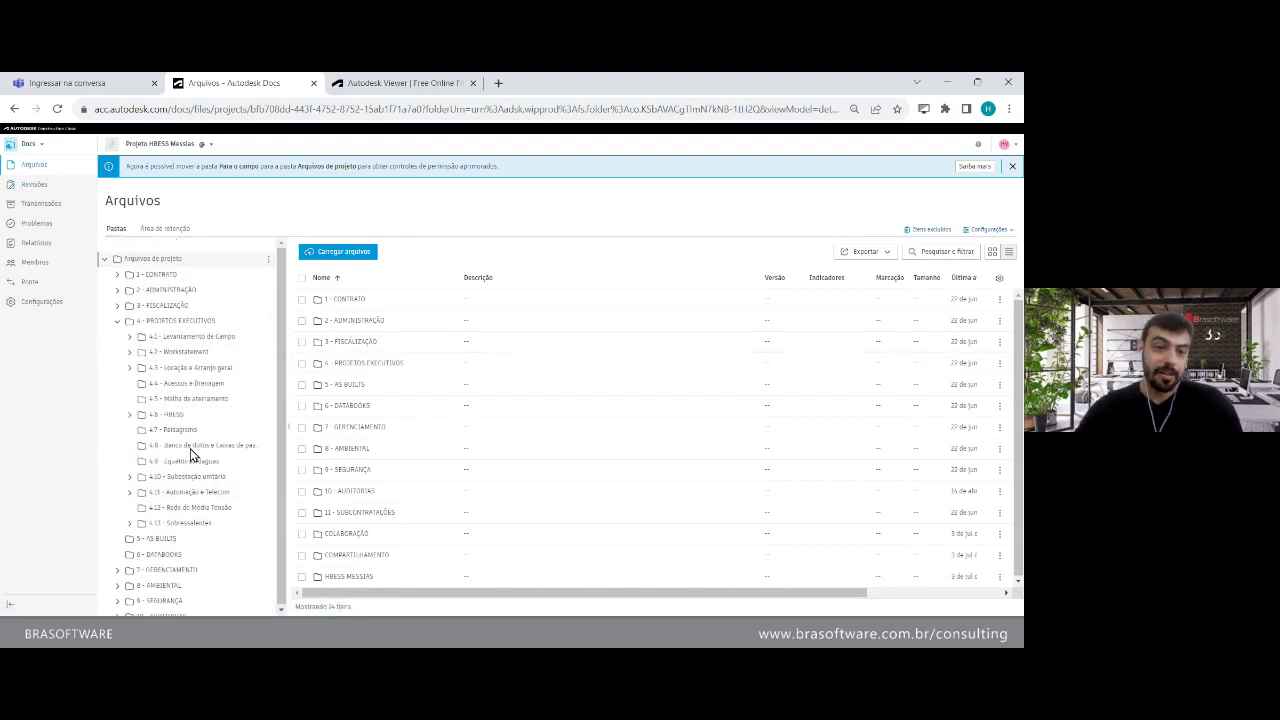
- Start a new approval workflow in the project's review settings, using the template Aprovação em três etapas
left_click(38, 184)
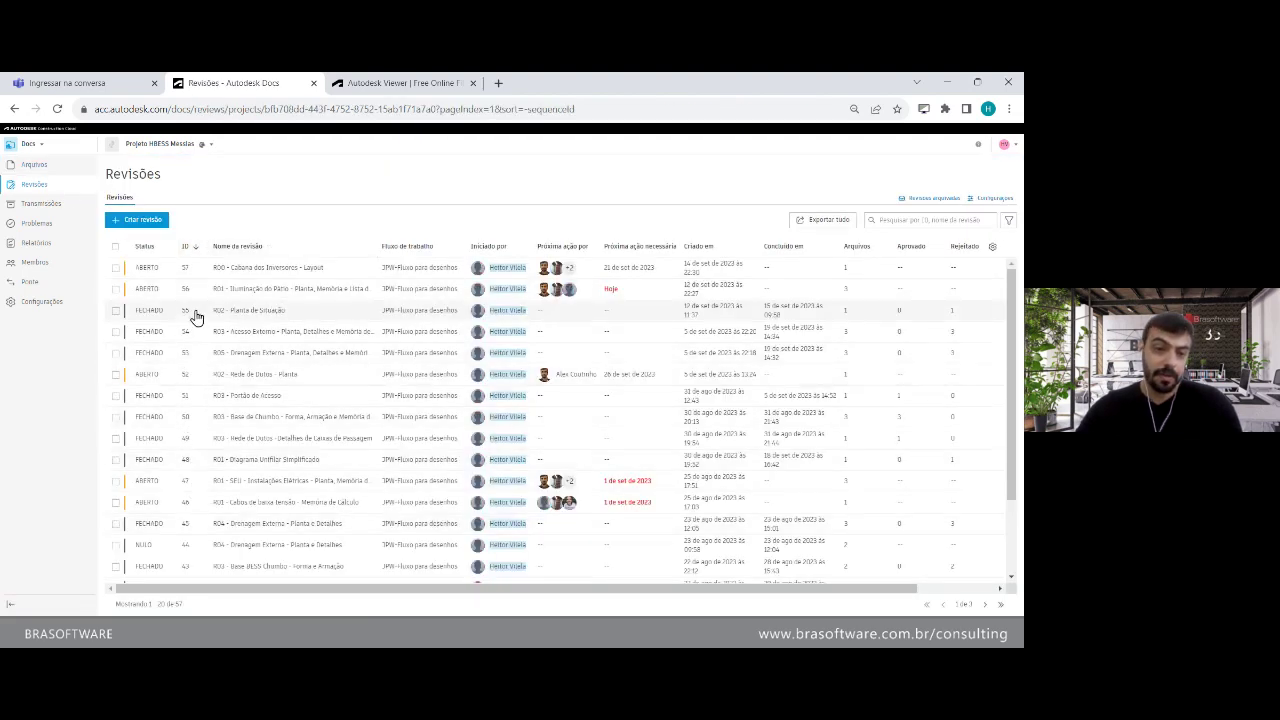
left_click(993, 200)
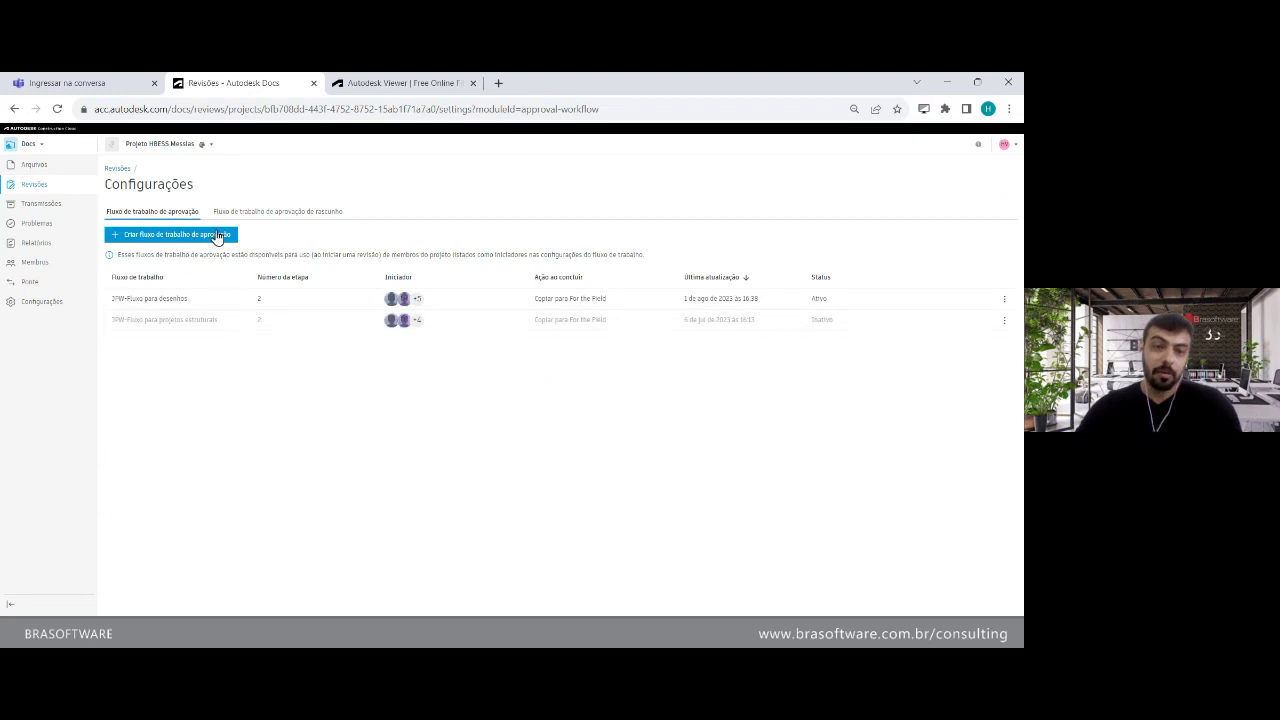
left_click(222, 235)
left_click(566, 371)
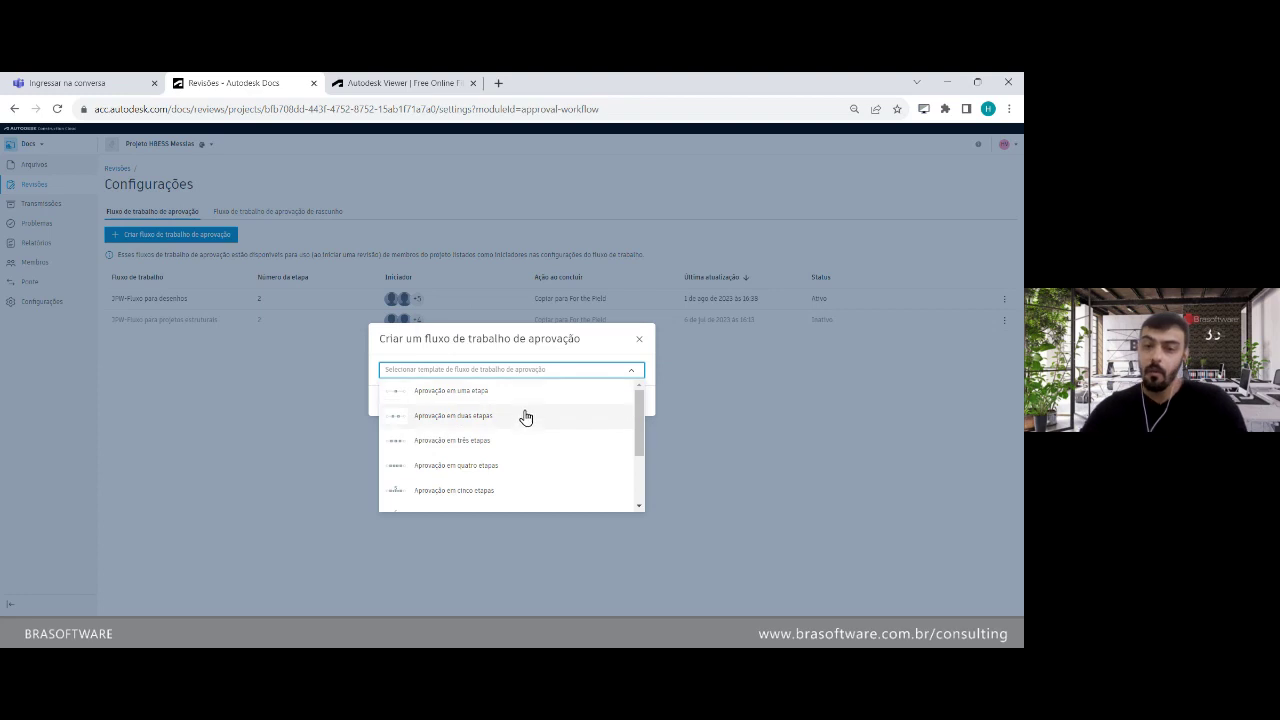
scroll(523, 460, "down", 2)
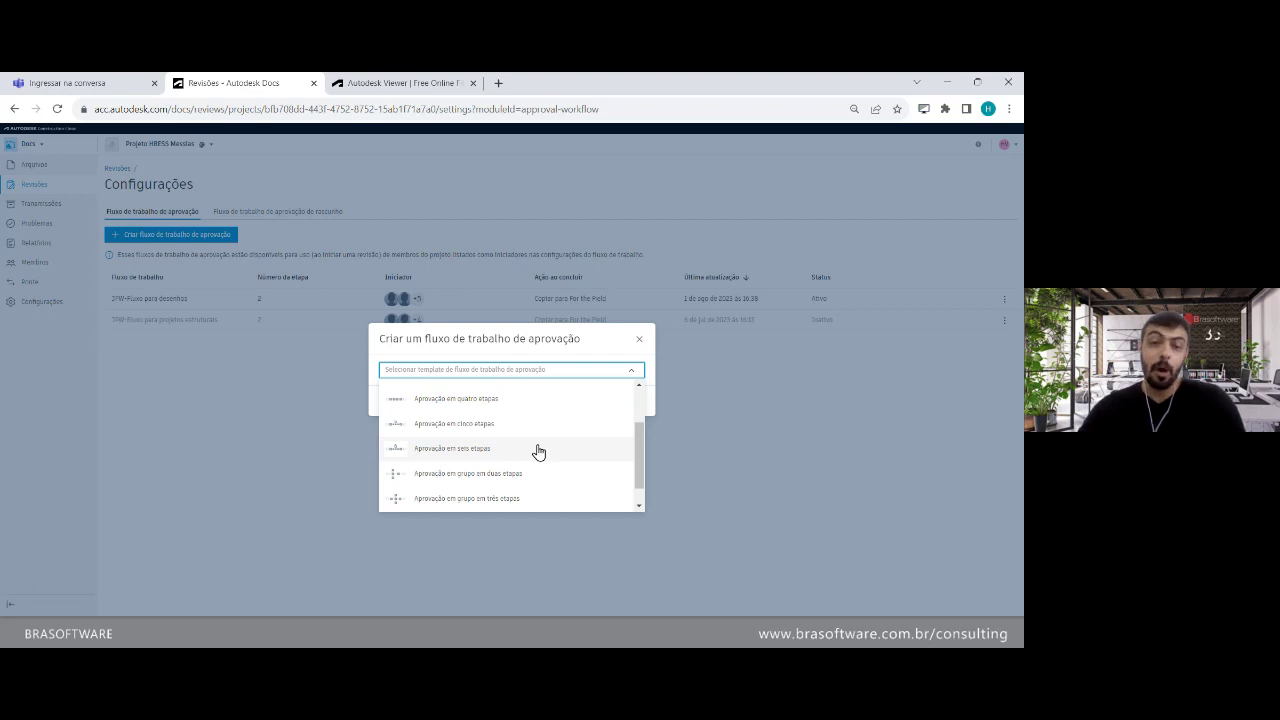
scroll(517, 426, "up", 3)
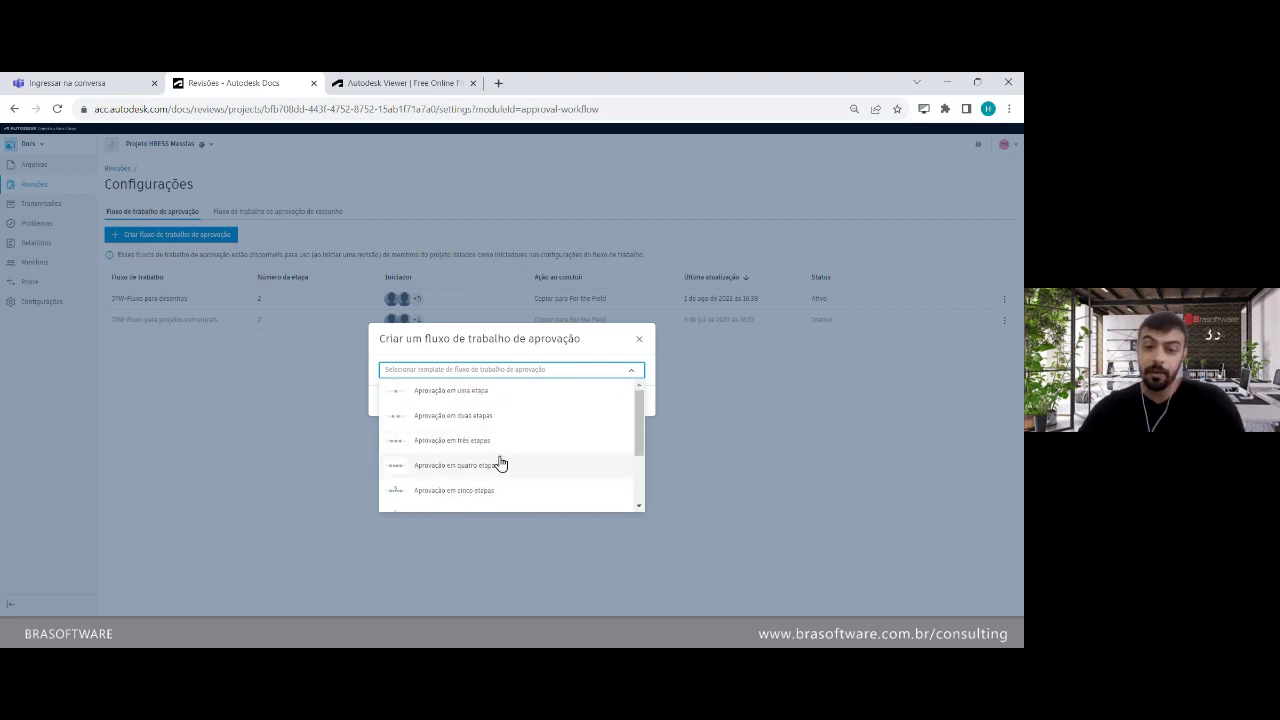
left_click(496, 442)
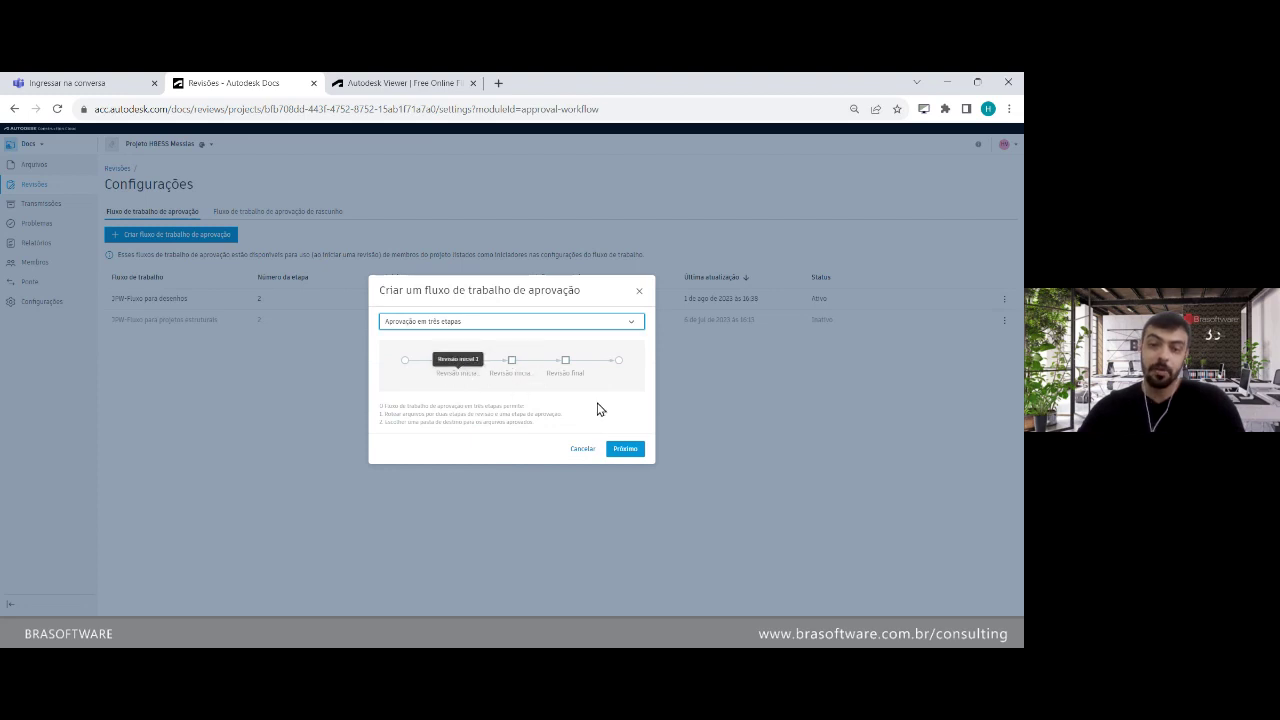
left_click(612, 450)
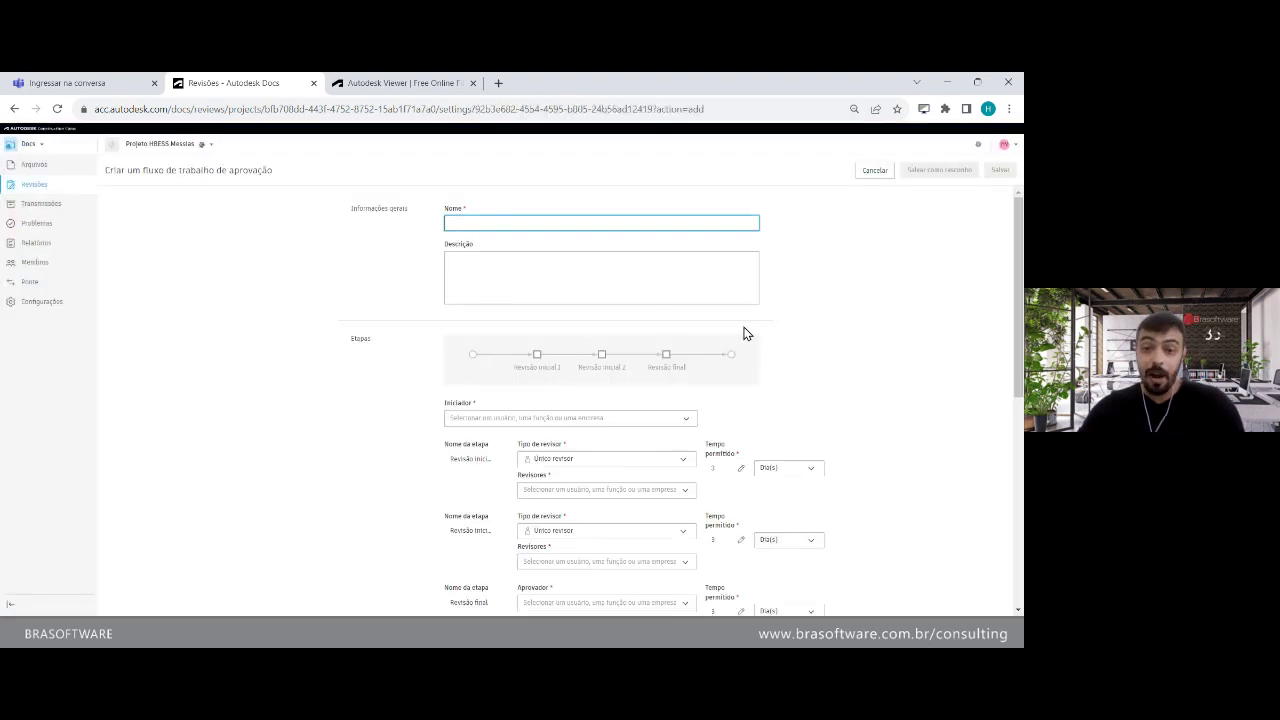
- Examine the new workflow's general information, review steps, reviewer type options, allowed times and file review status settings
scroll(740, 275, "down", 1)
scroll(790, 288, "up", 1)
left_click(734, 291)
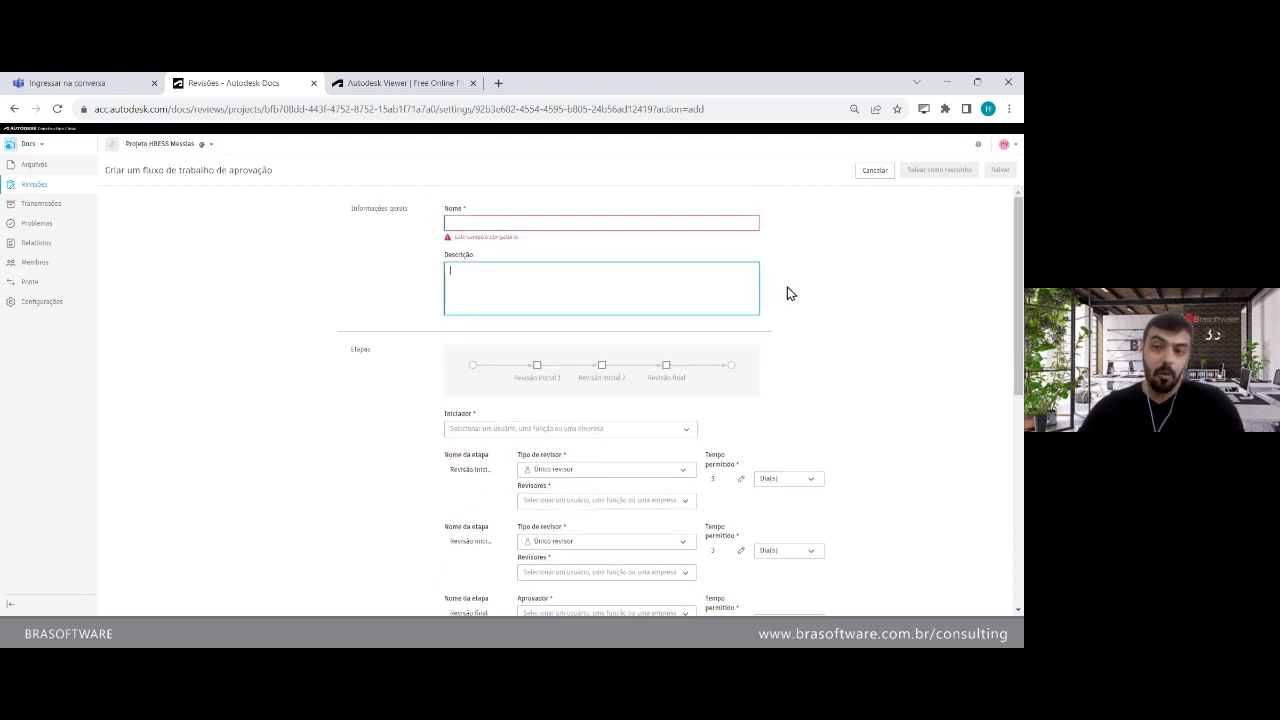
scroll(805, 295, "down", 1)
scroll(806, 295, "down", 1)
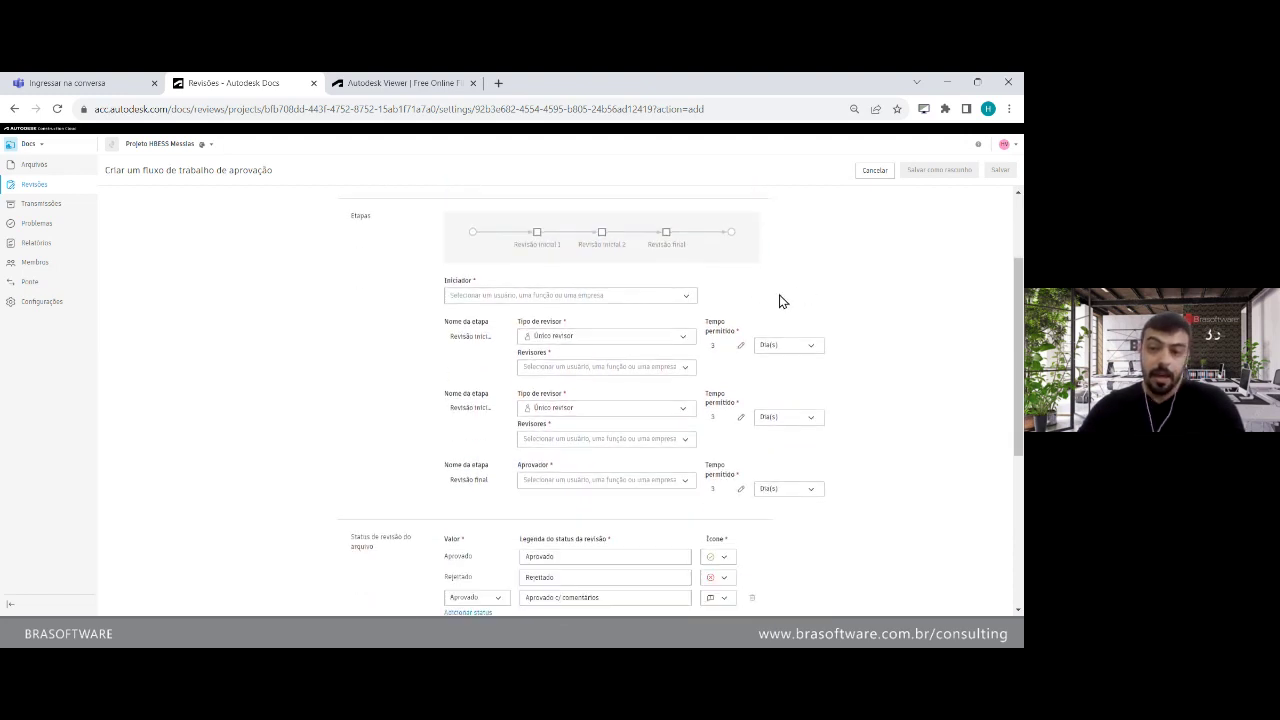
left_click(712, 350)
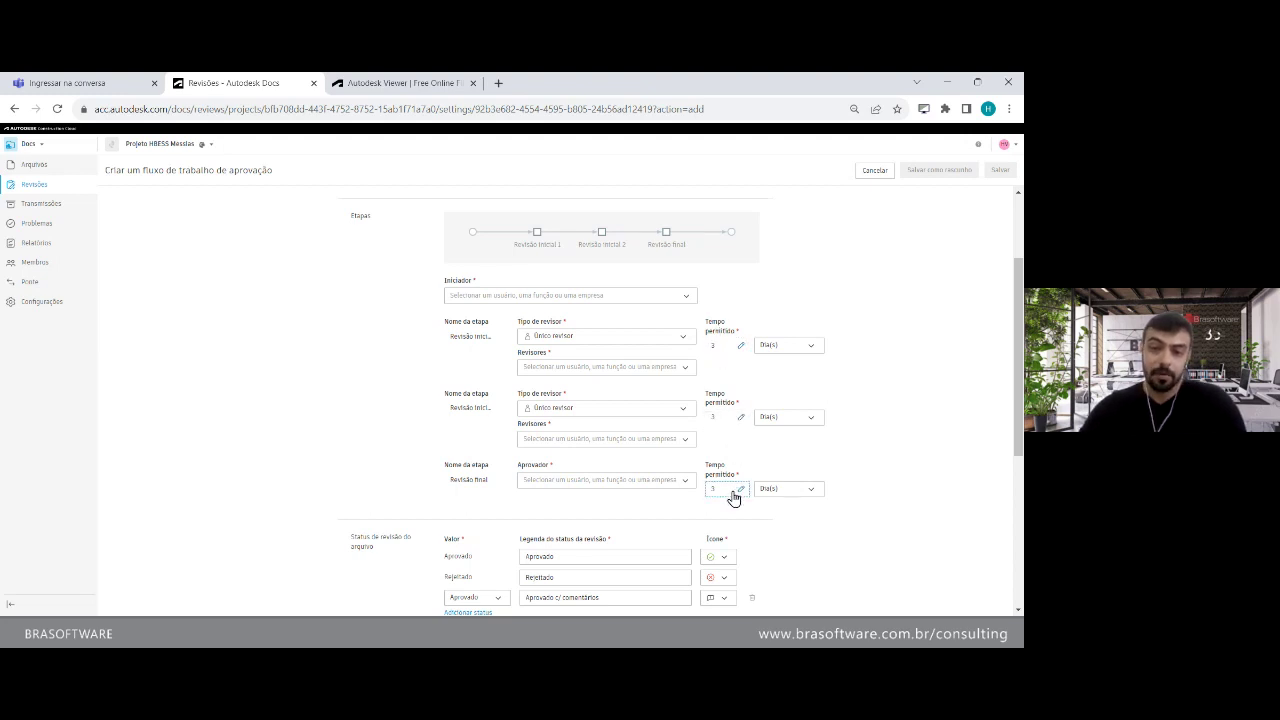
scroll(734, 494, "down", 1)
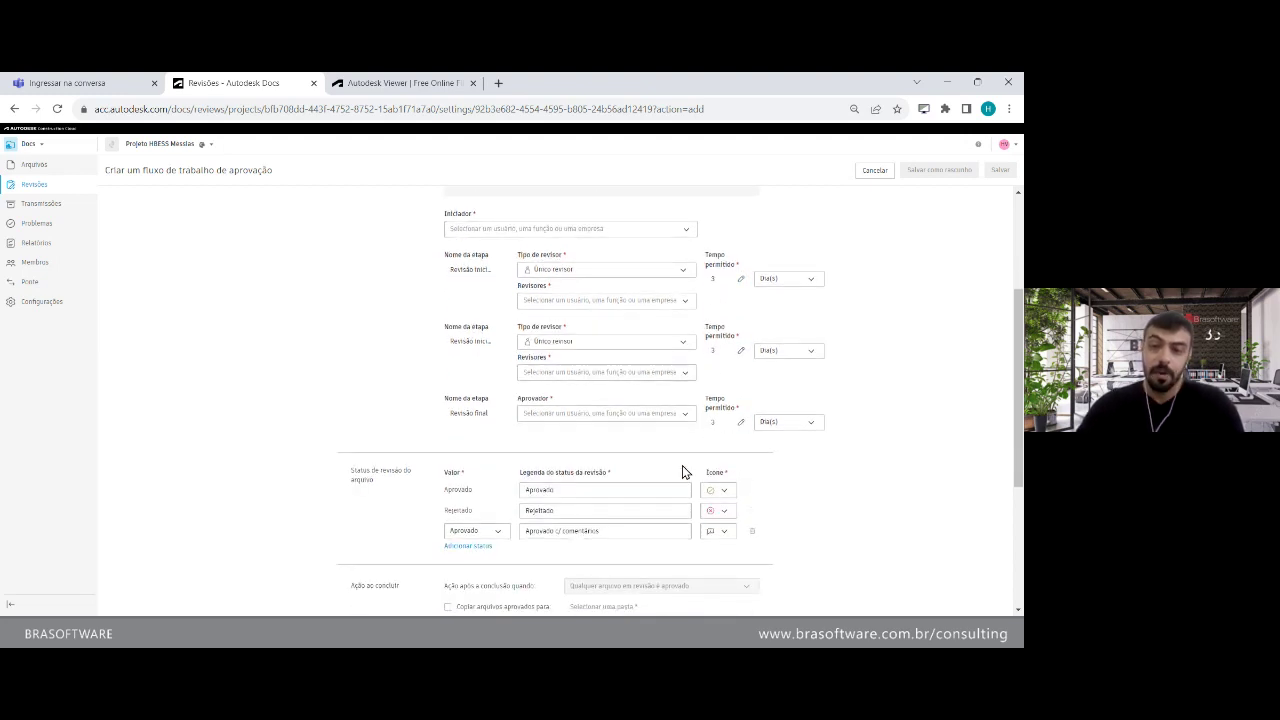
left_click(604, 347)
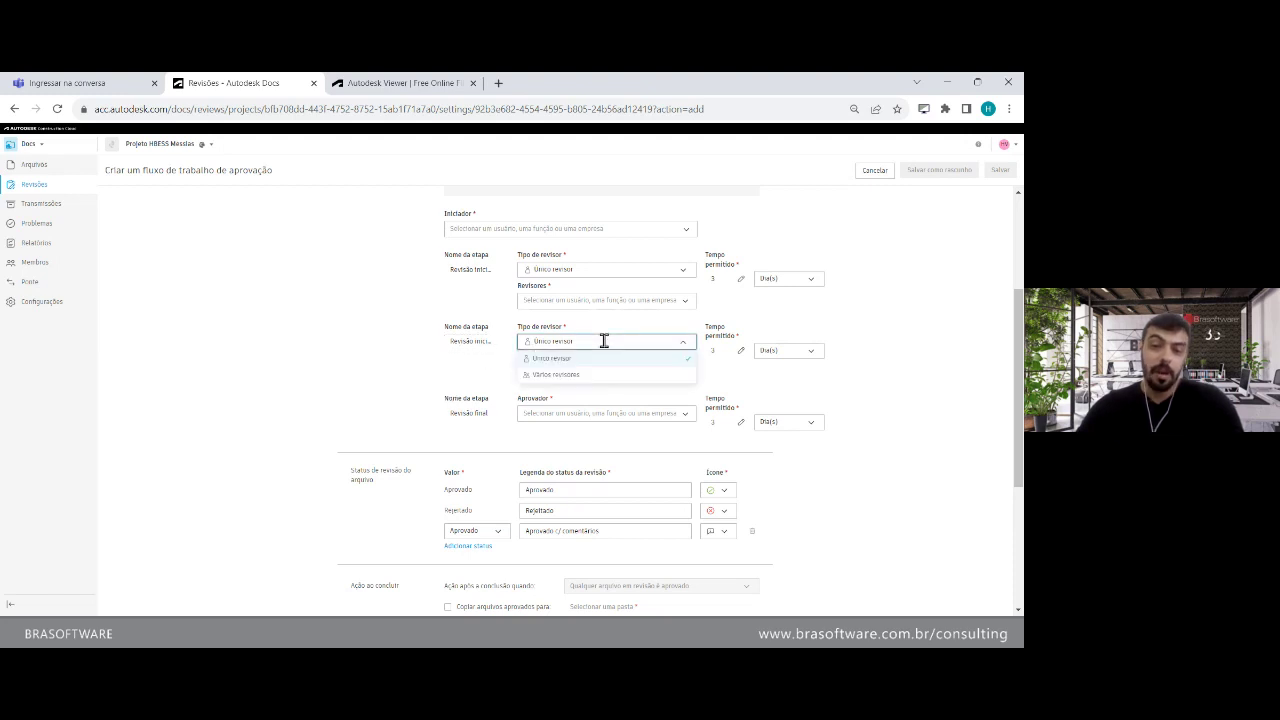
left_click(466, 366)
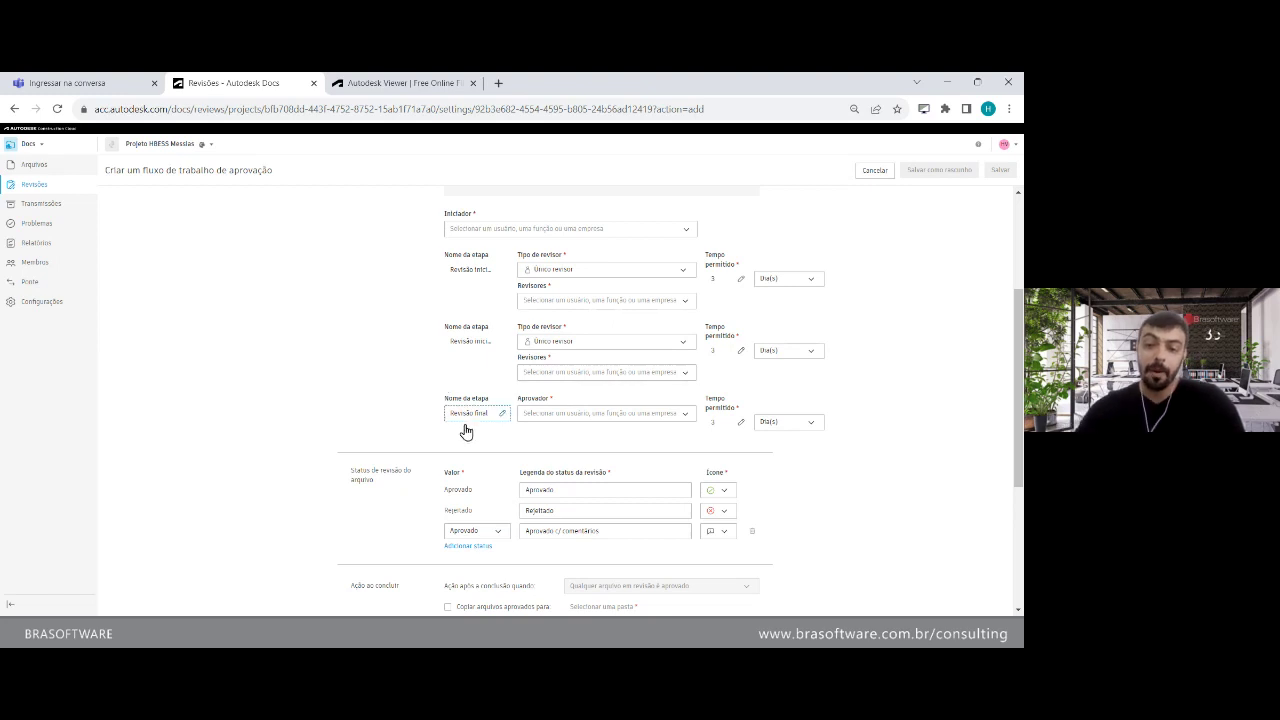
scroll(465, 428, "down", 1)
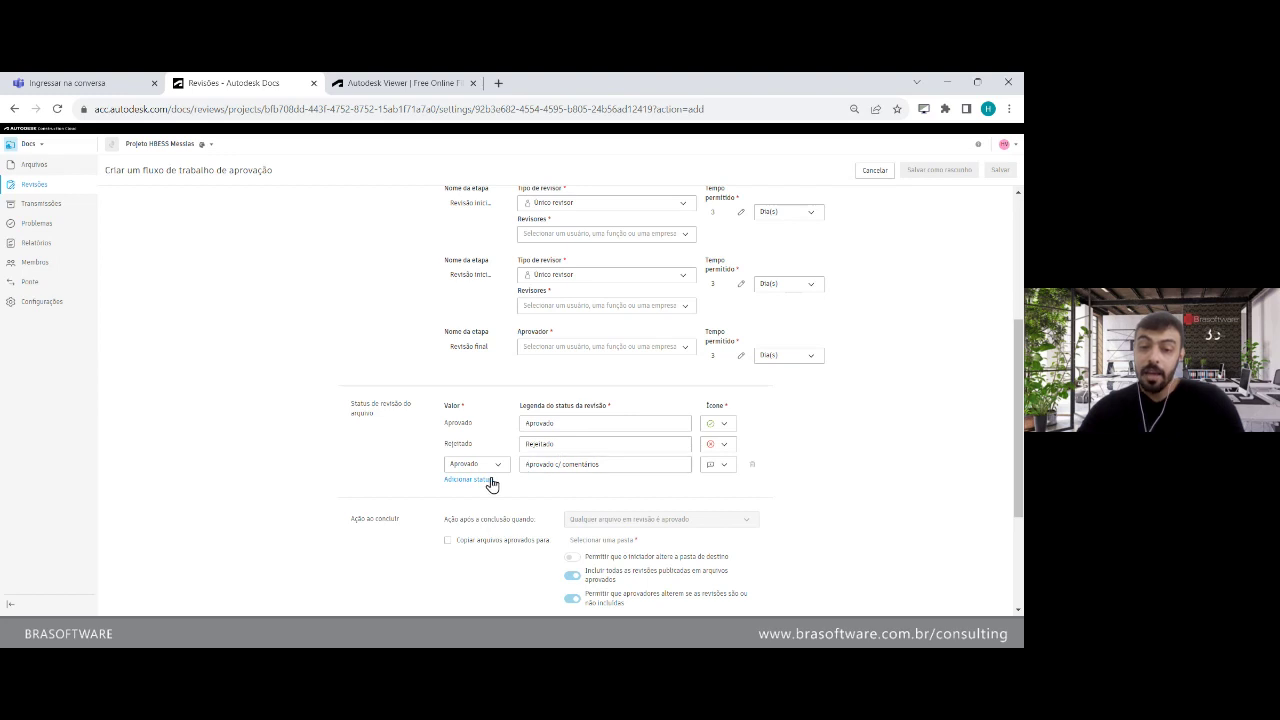
scroll(491, 485, "down", 1)
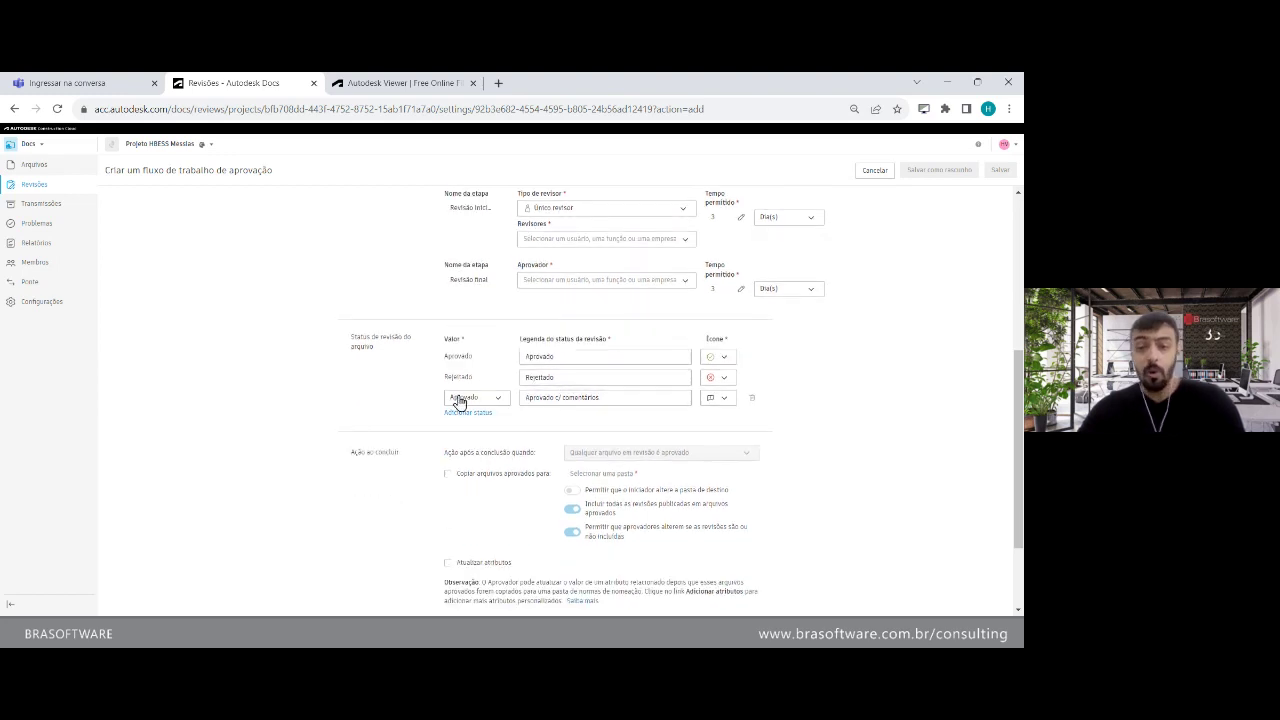
- Enable copying approved files on completion and browse Arquivos de projeto and Para o campo as possible destinations, without choosing a folder
left_click(448, 474)
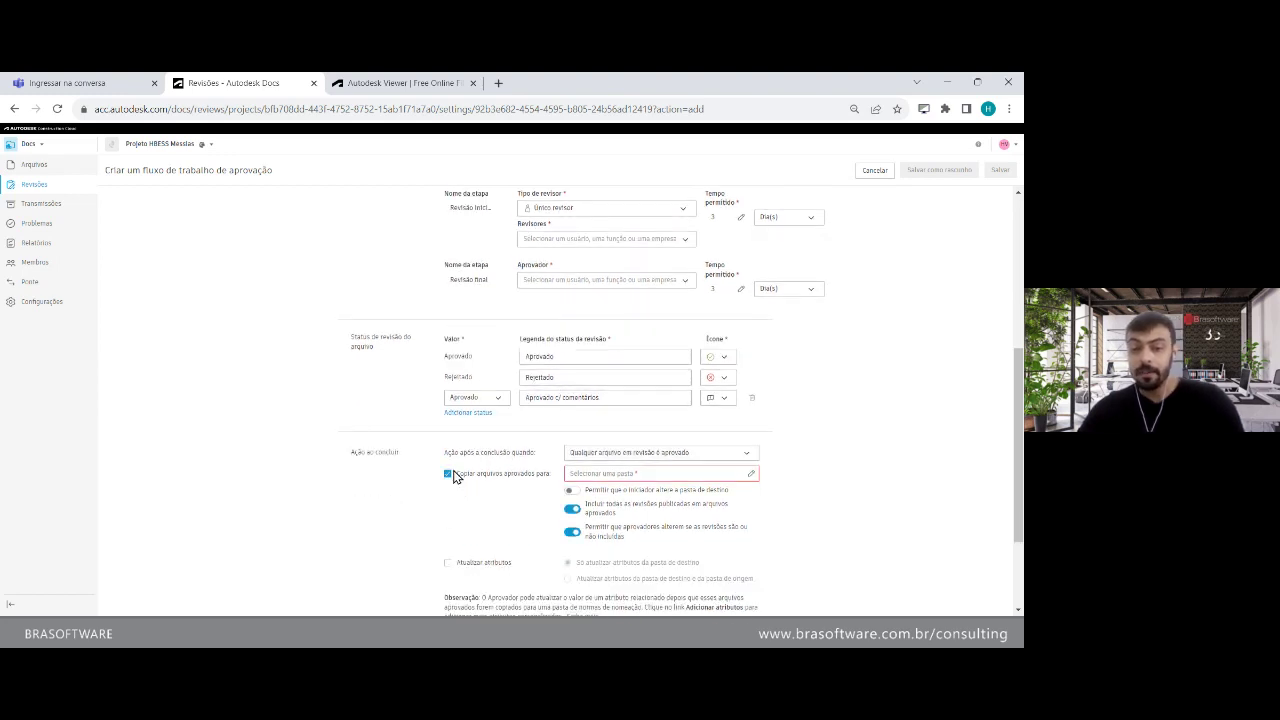
scroll(662, 401, "down", 1)
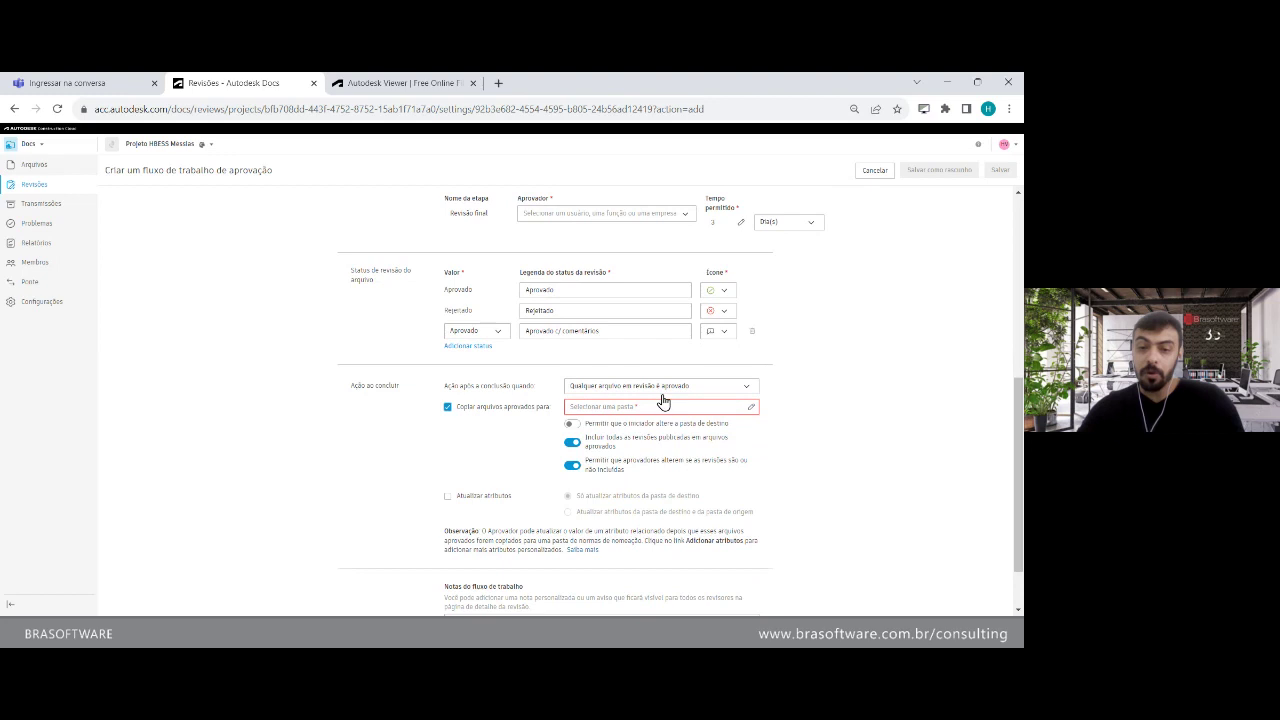
left_click(751, 407)
left_click(393, 286)
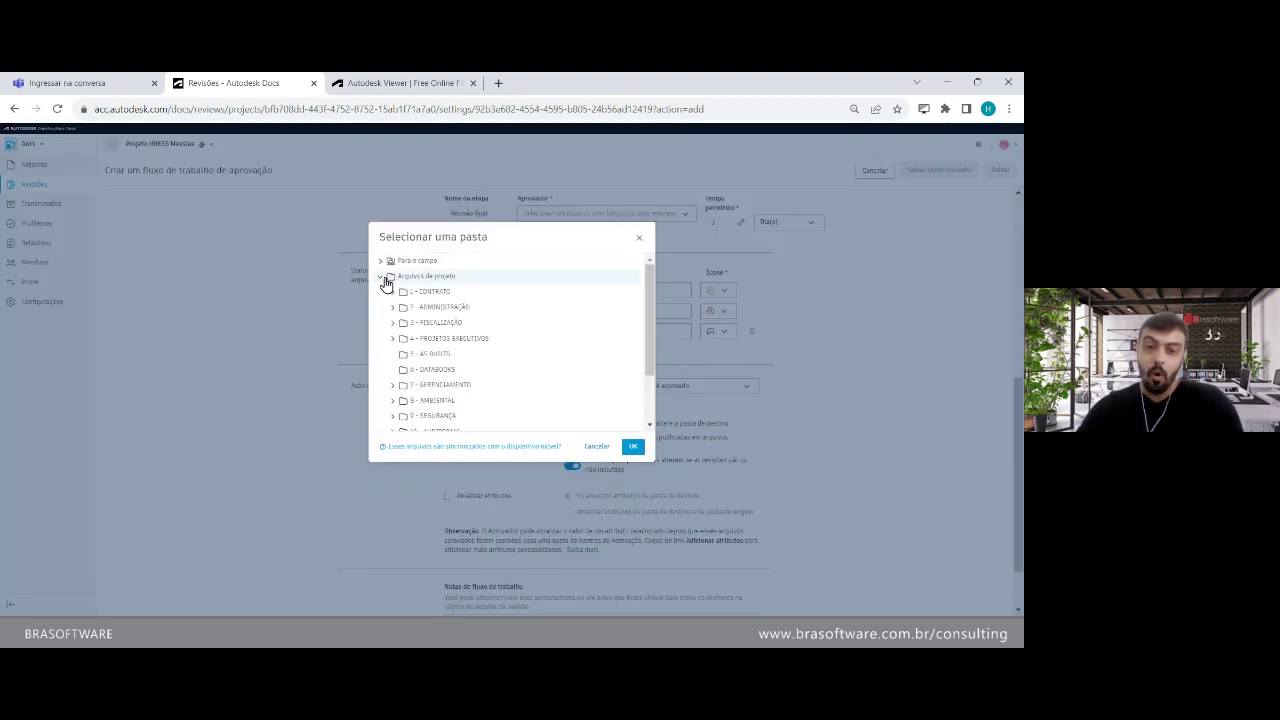
left_click(389, 264)
left_click(383, 262)
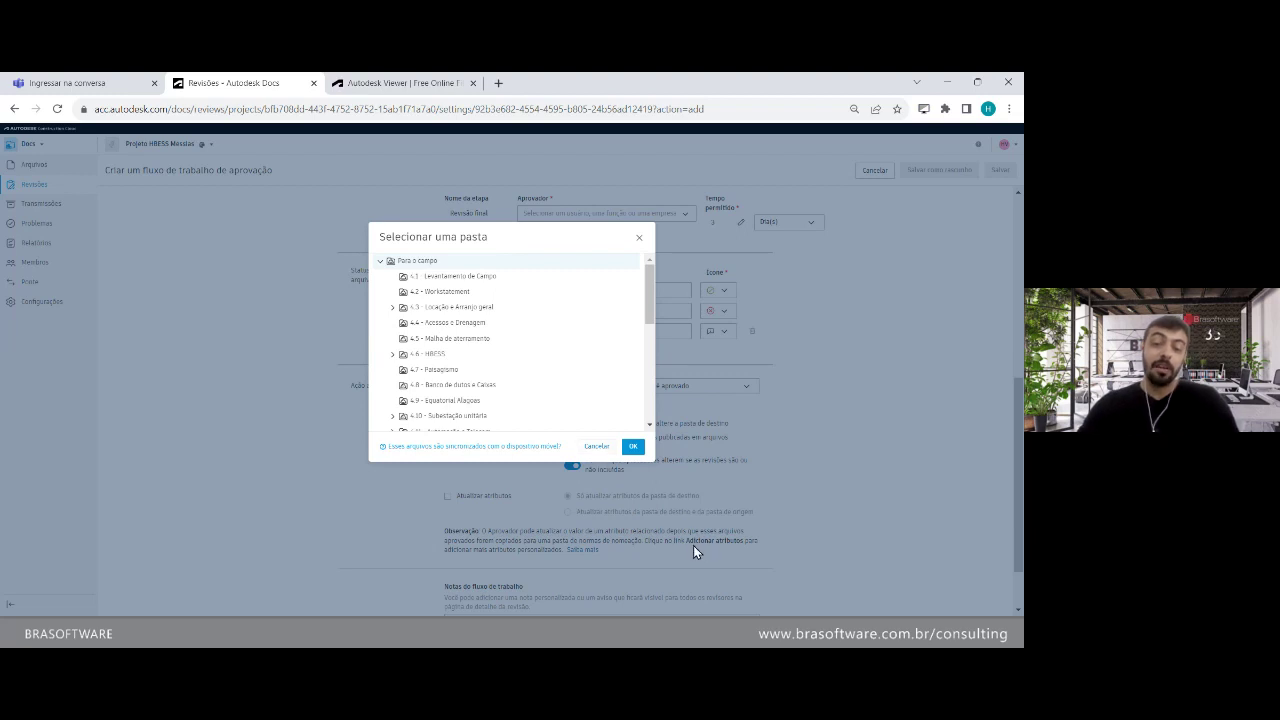
left_click(595, 447)
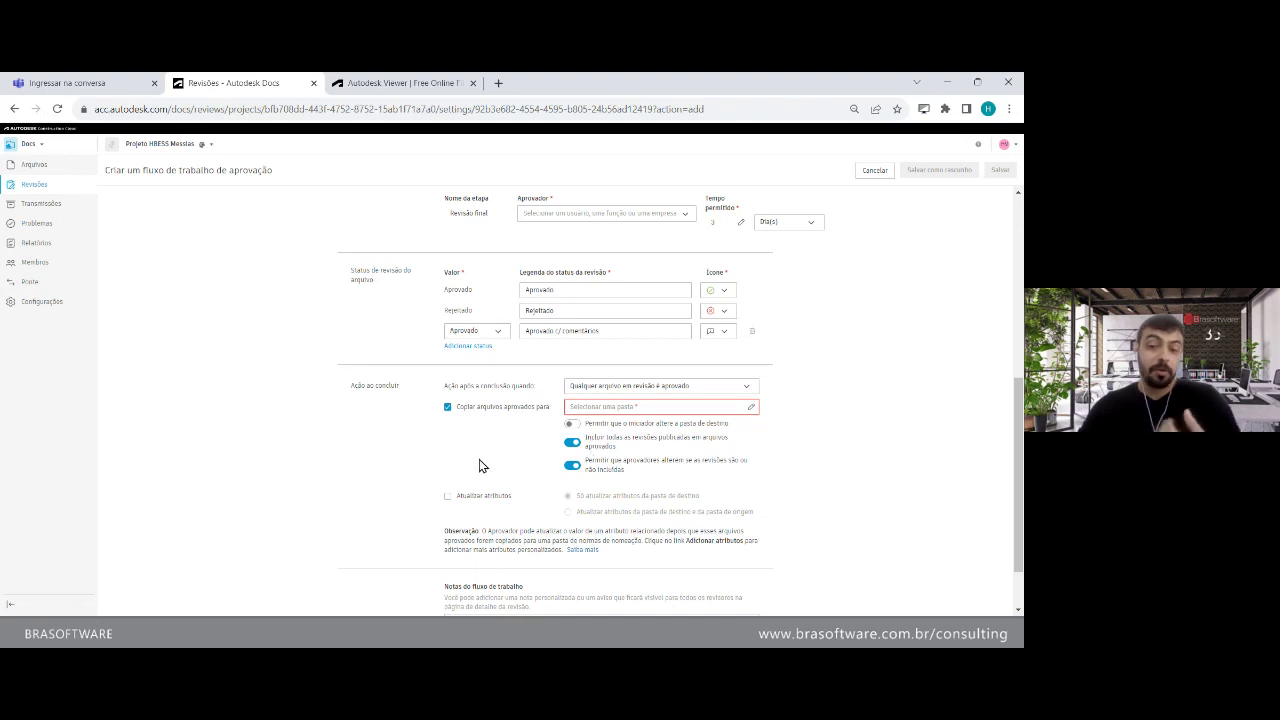